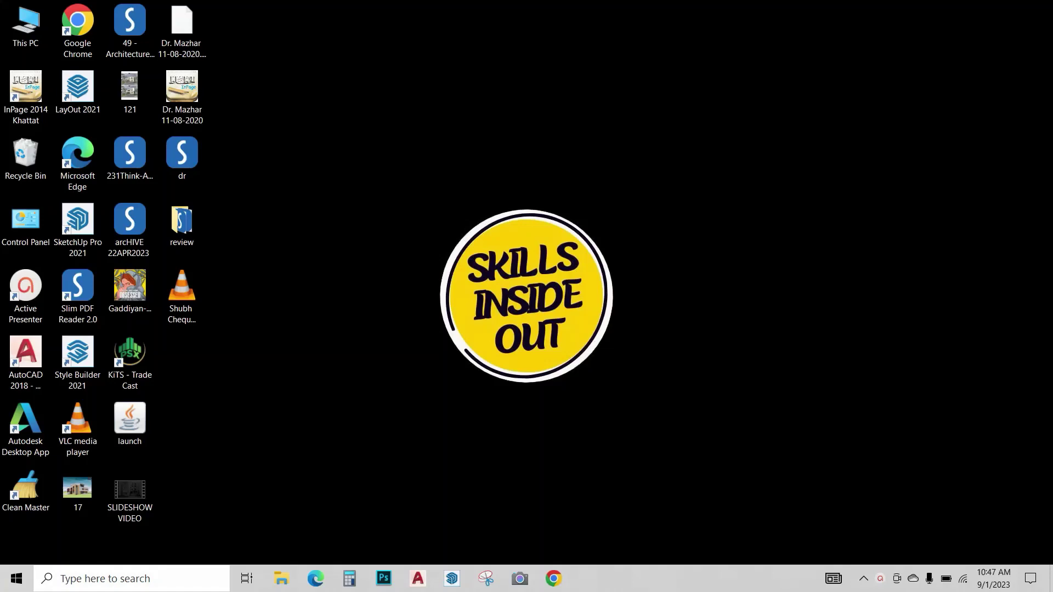
Slide the tray battery flyout's power mode all the way left to Battery saver.
left_click(946, 580)
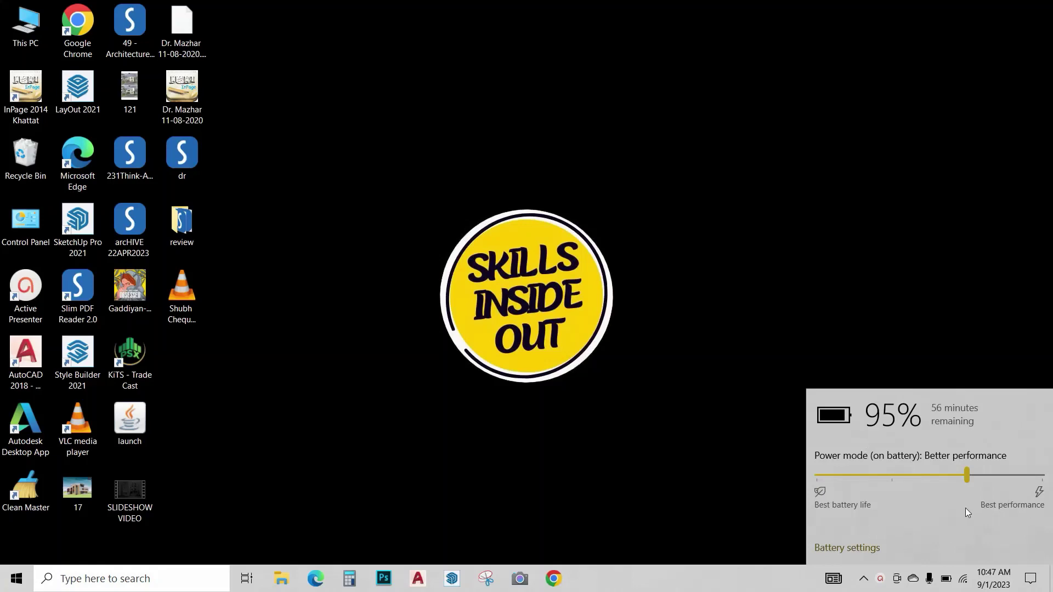
left_click_drag(966, 475, 808, 475)
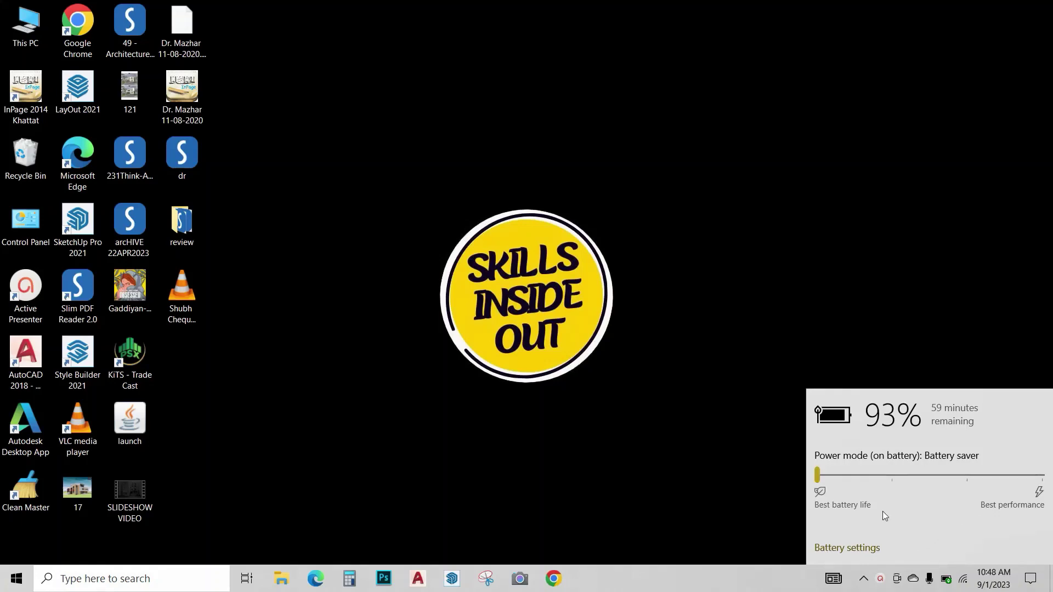
Open Battery settings, check battery saver is on, and review per-app battery usage.
left_click(856, 551)
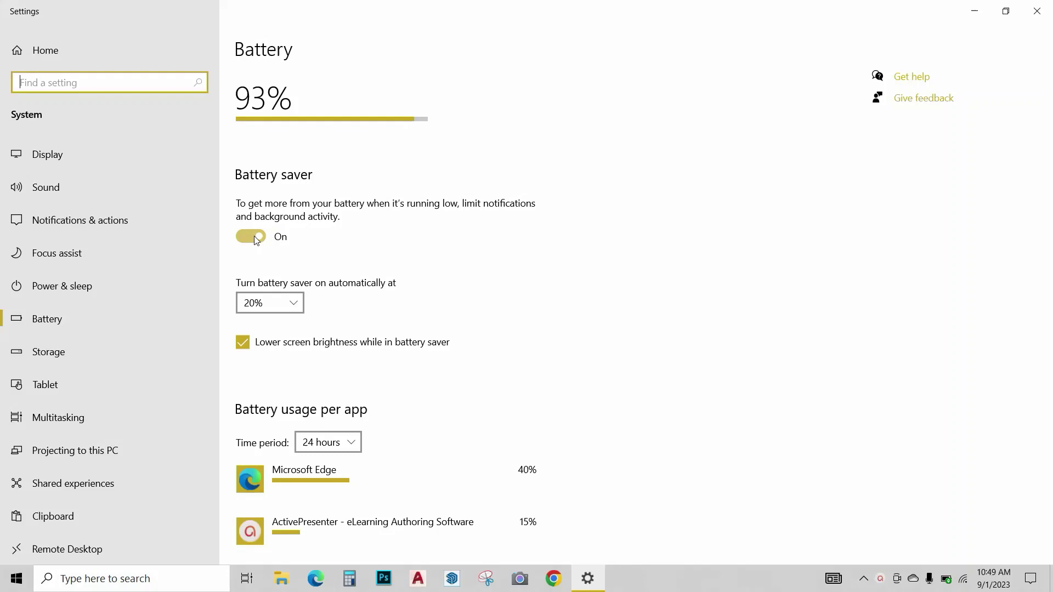
left_click(255, 236)
scroll(285, 239, "down", 5)
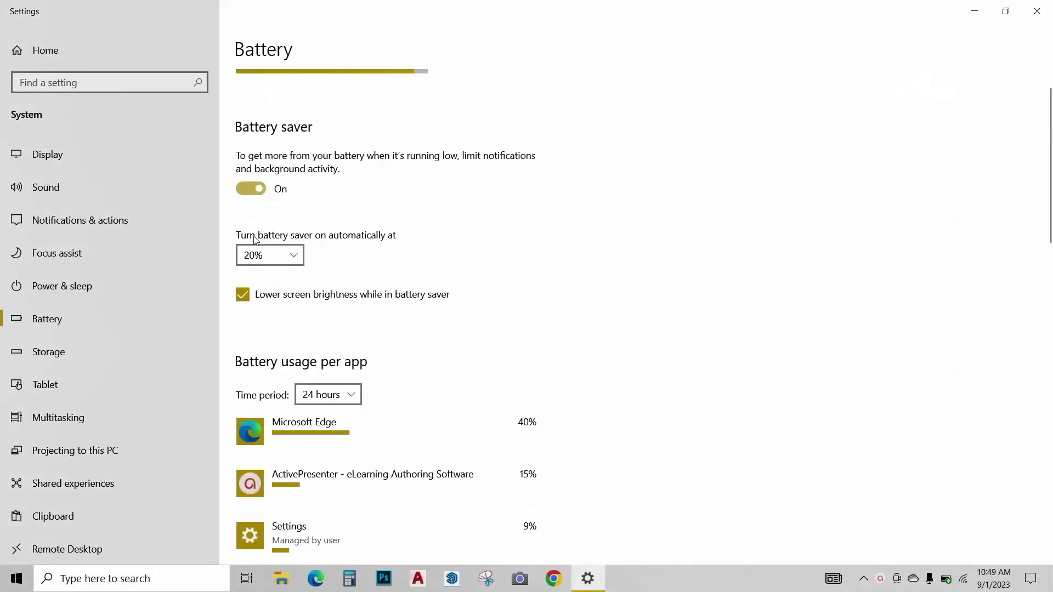
scroll(315, 237, "up", 1)
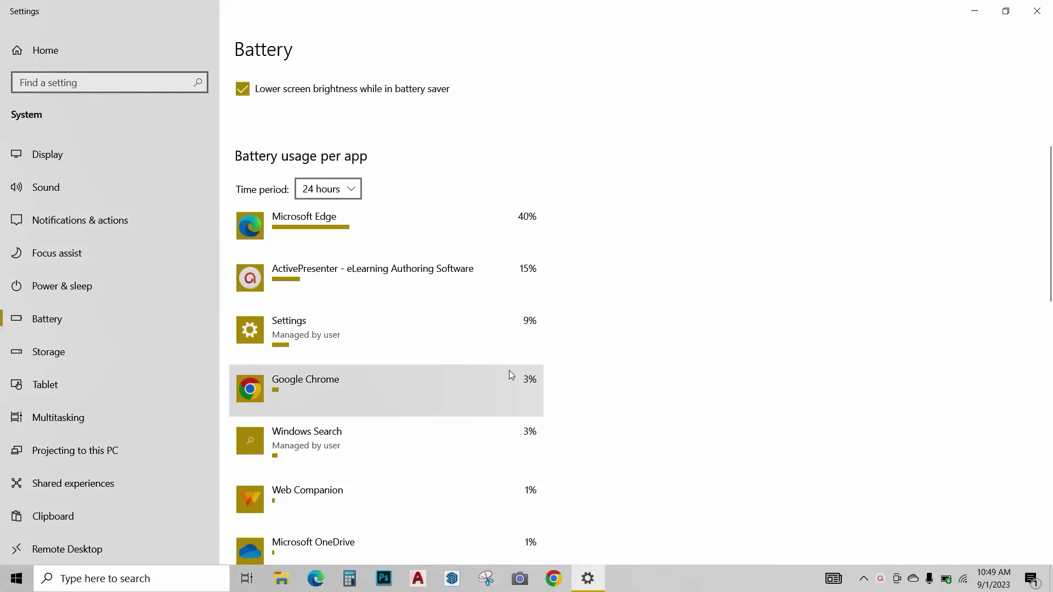
Set the Settings app's background activity to Never under Battery usage per app.
left_click(450, 236)
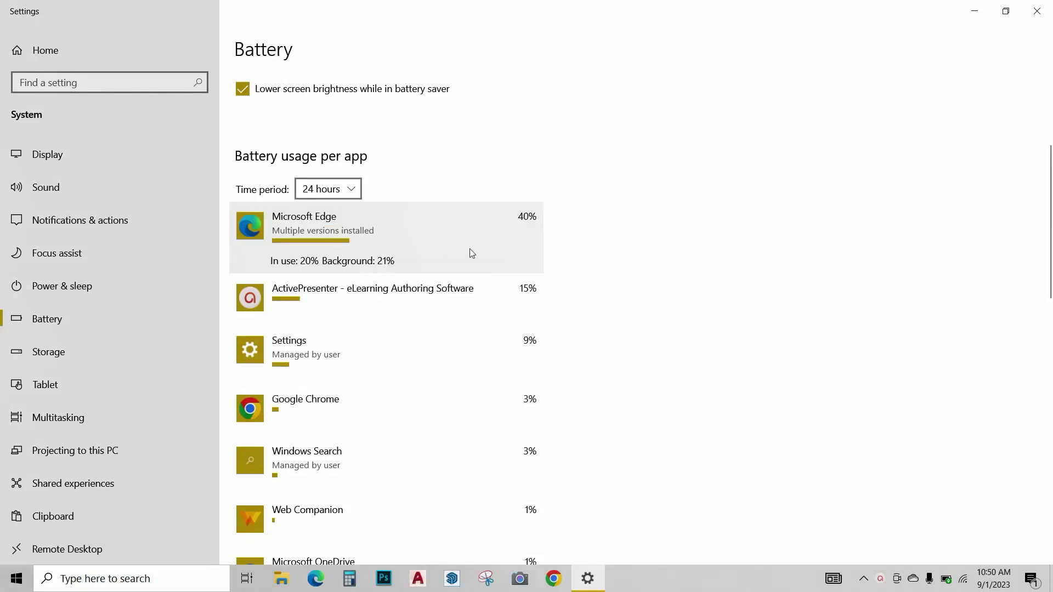
left_click(376, 357)
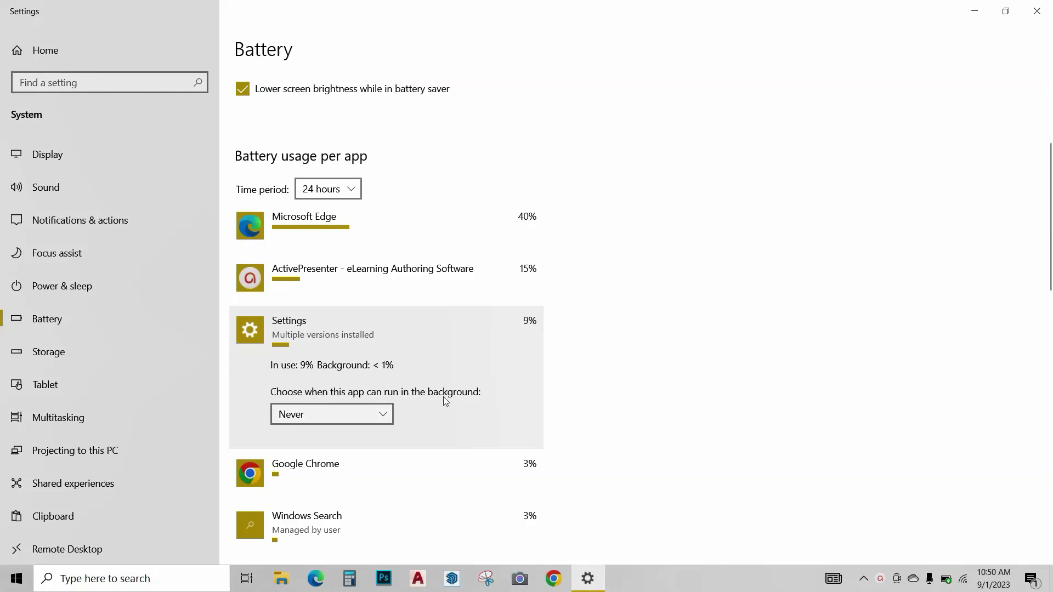
left_click(383, 414)
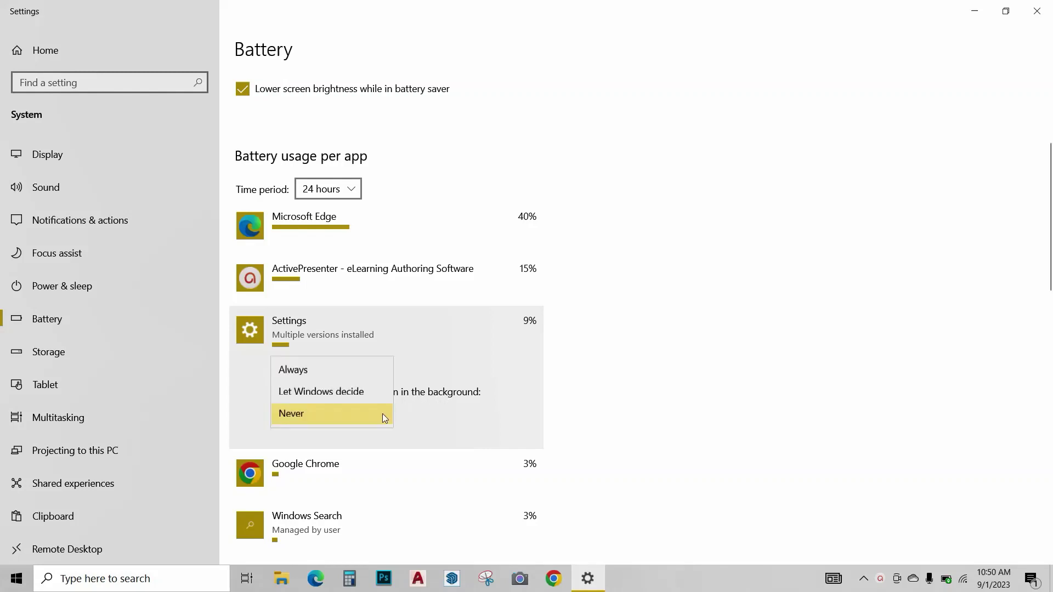
left_click(296, 413)
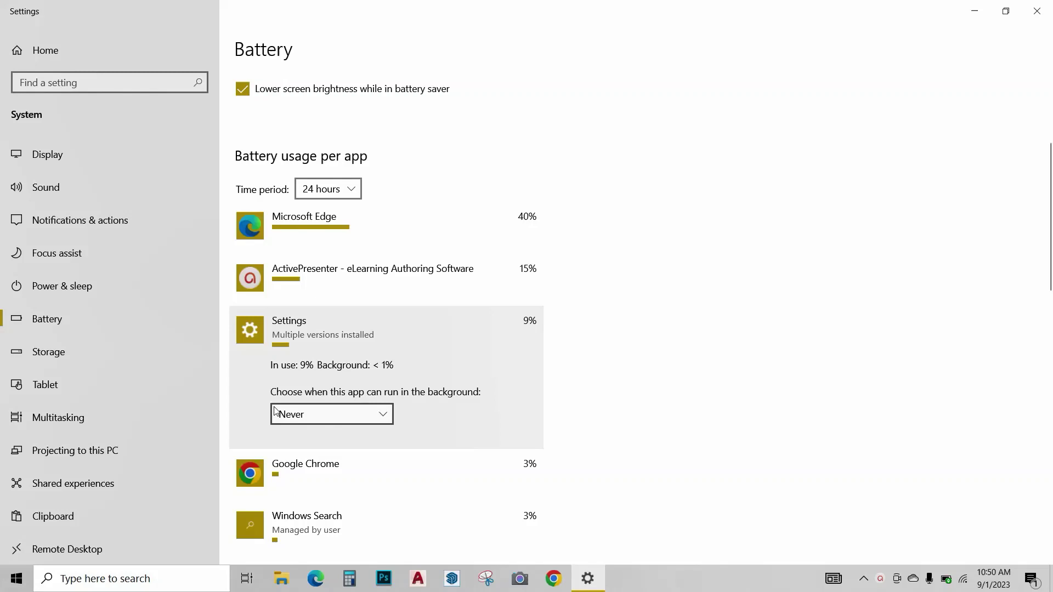
Lower the built-in display's brightness slightly on the Display page.
left_click(72, 157)
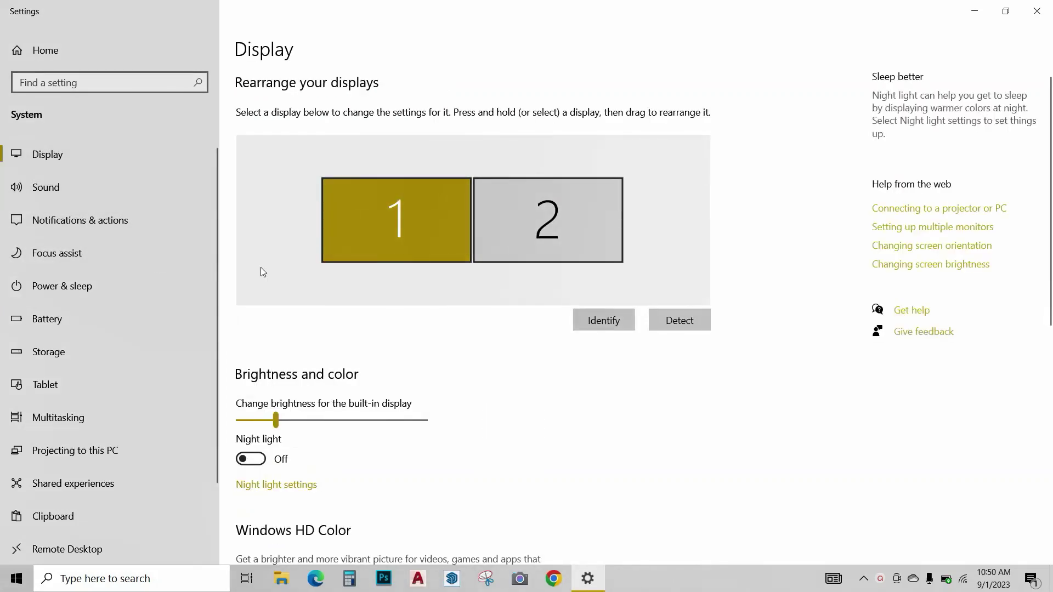
left_click_drag(275, 422, 239, 423)
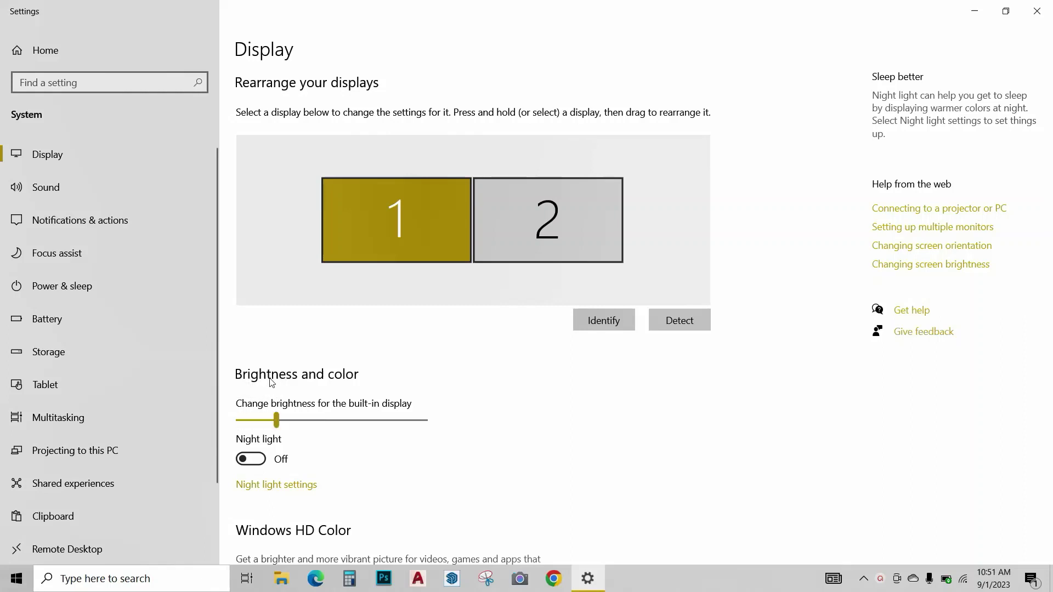
In Power & sleep, set on-battery screen off to 3 minutes and sleep to 5 minutes.
left_click(64, 286)
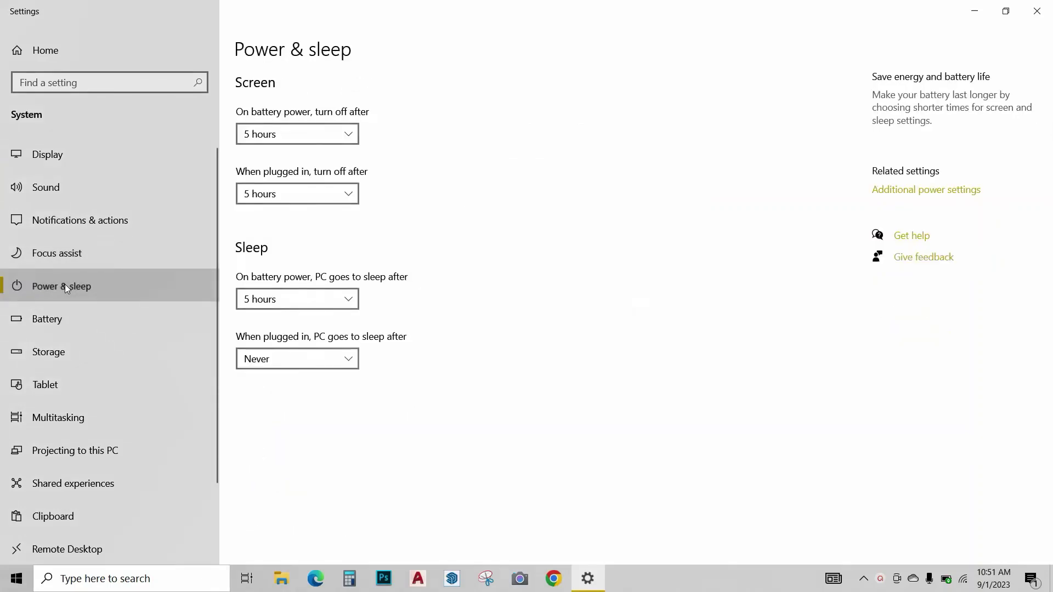
left_click(319, 135)
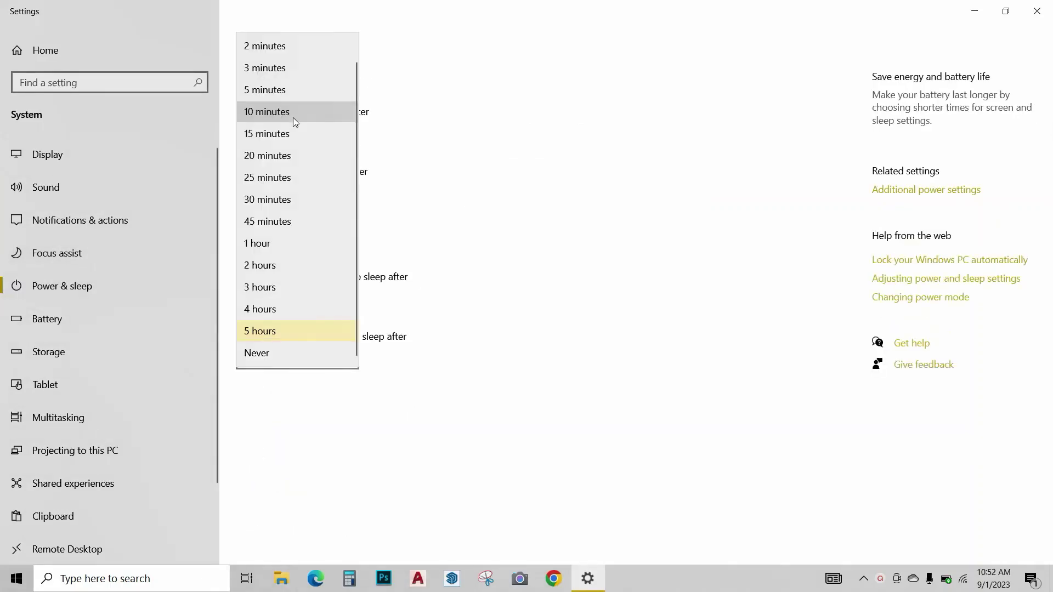
left_click(277, 70)
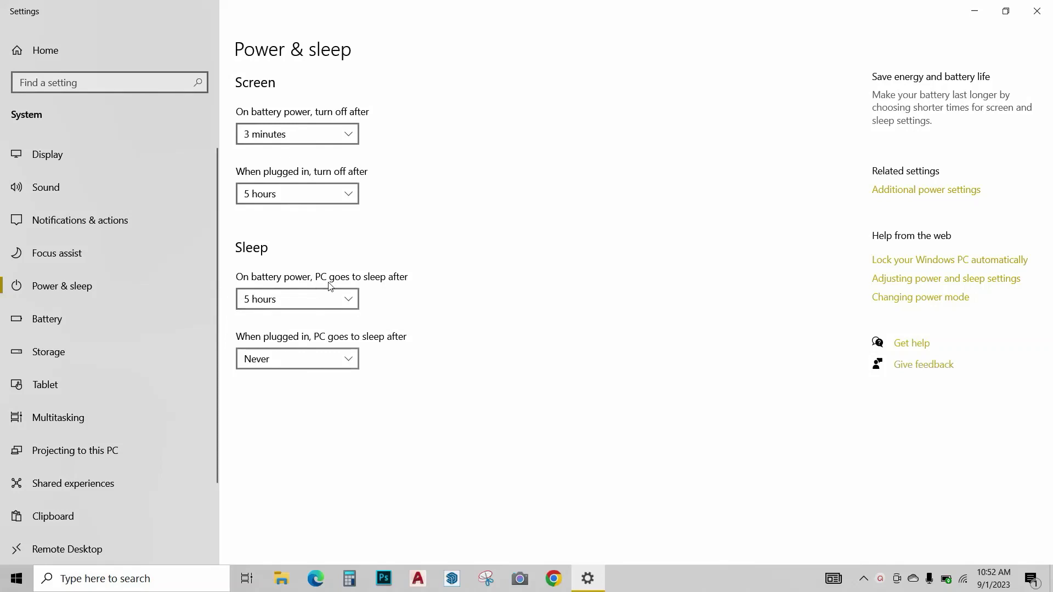
left_click(321, 296)
left_click(269, 101)
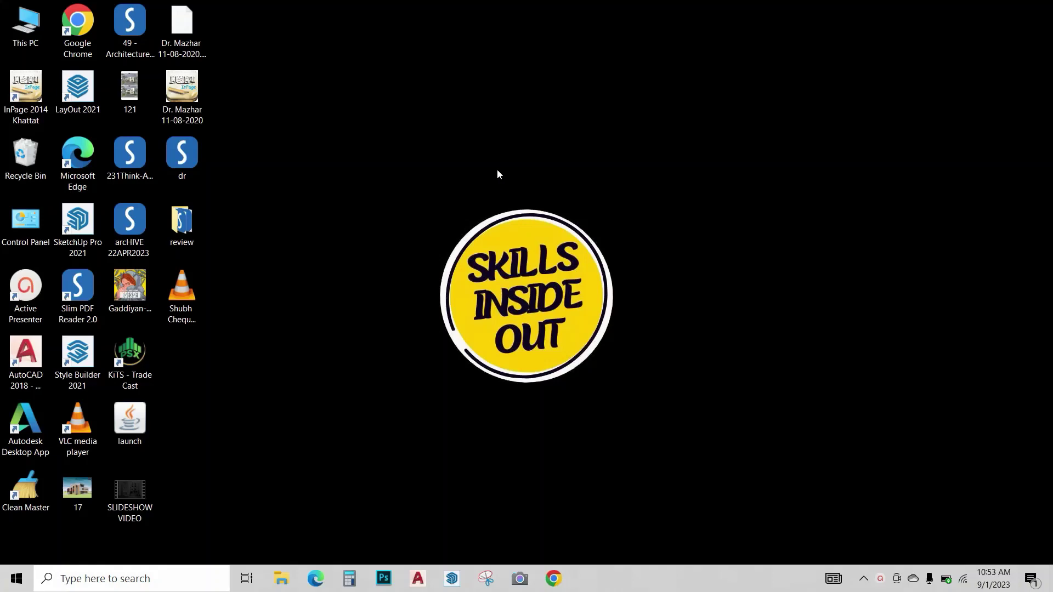
Search 'accounts' and switch Sync settings Off on the Sync your settings page.
left_click(154, 581)
type("acc")
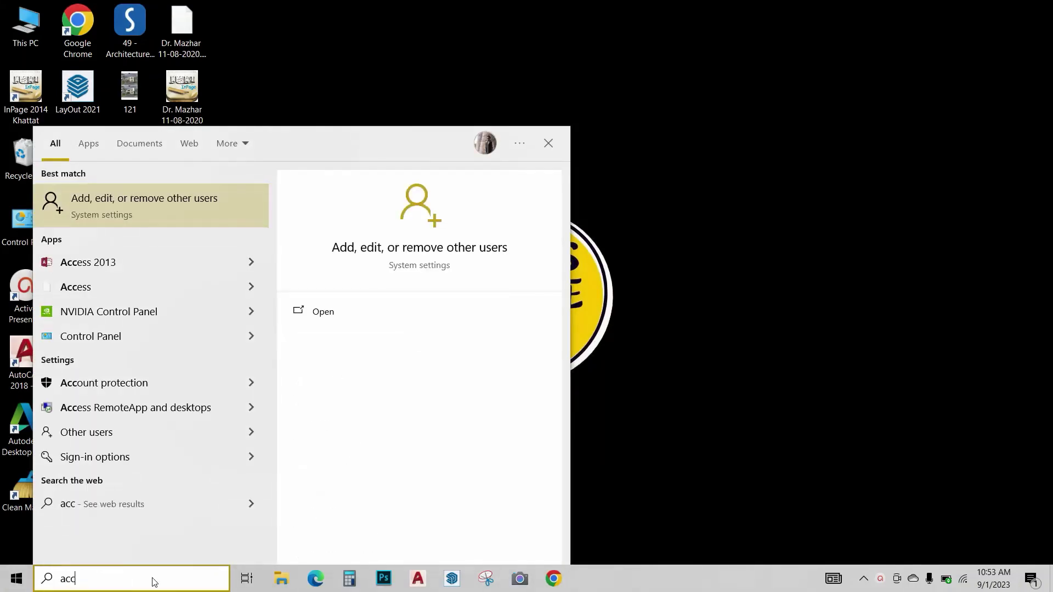
type("ounts")
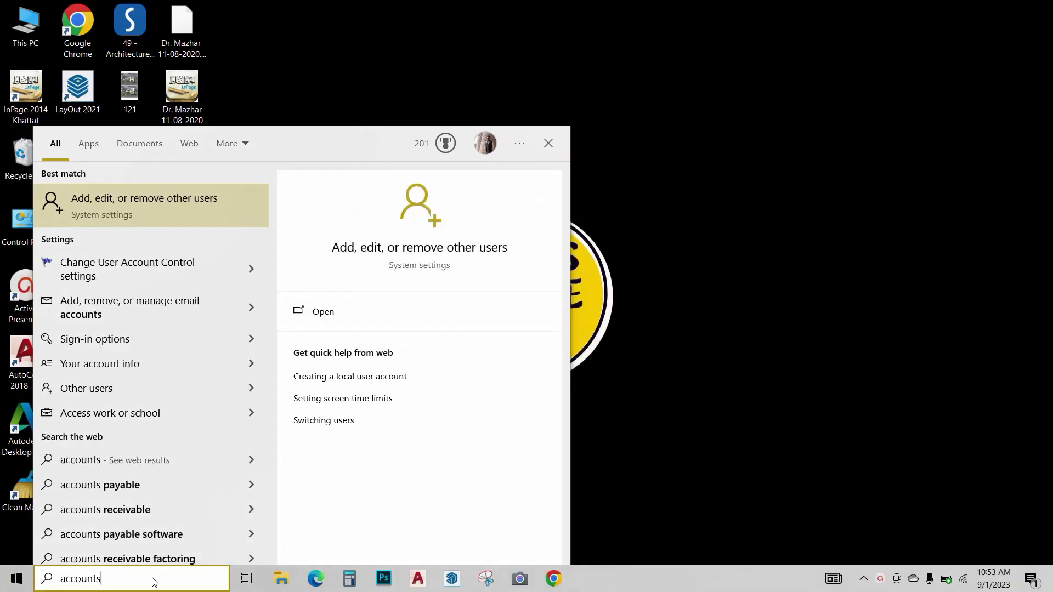
key("Return")
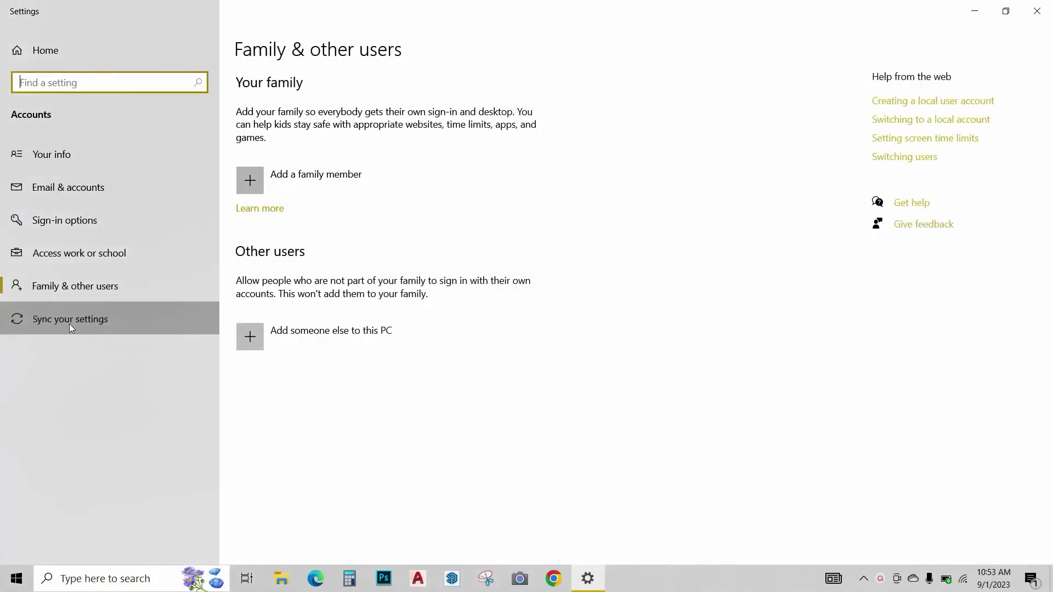
left_click(71, 328)
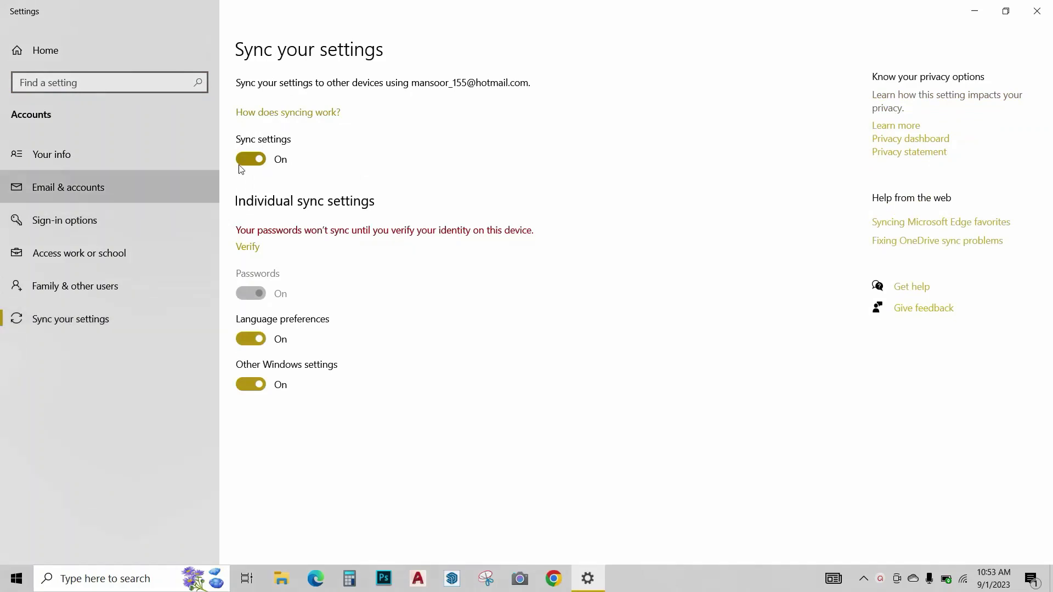
left_click(252, 160)
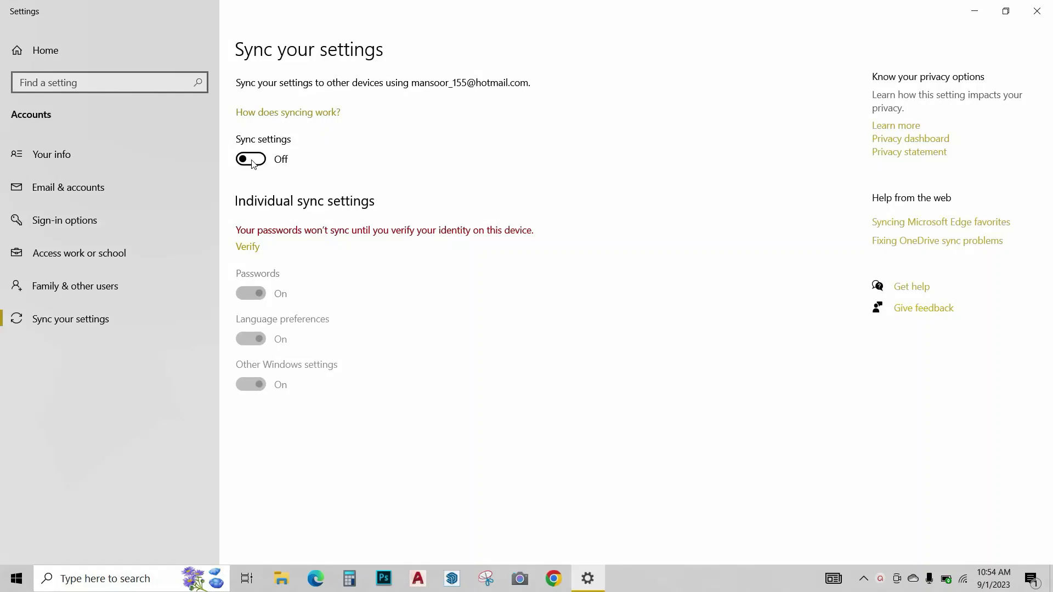
Close Settings and bring up Task Manager's Startup tab from the taskbar.
key("alt+F4")
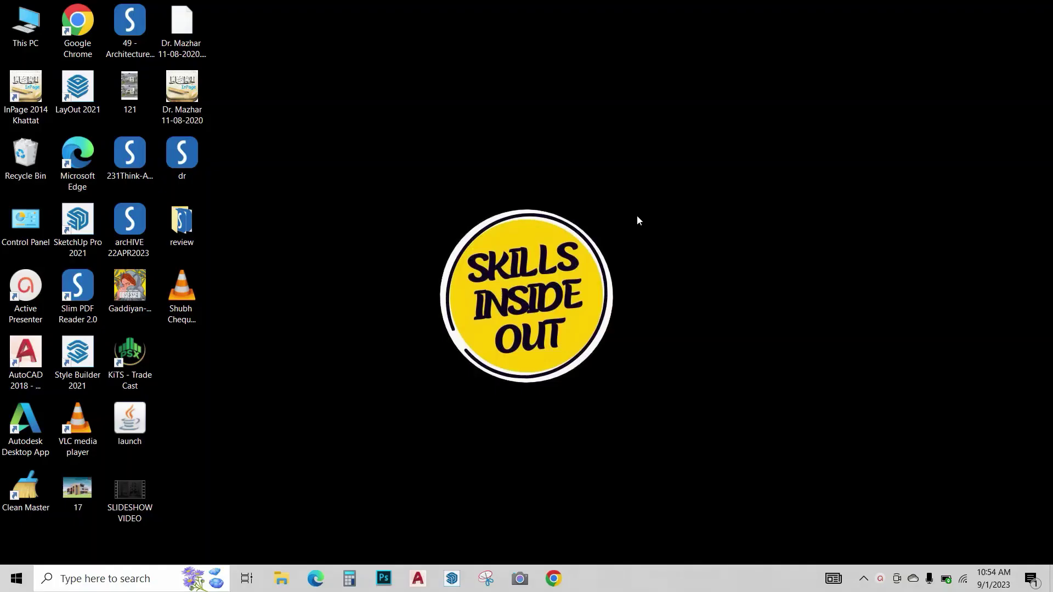
right_click(731, 585)
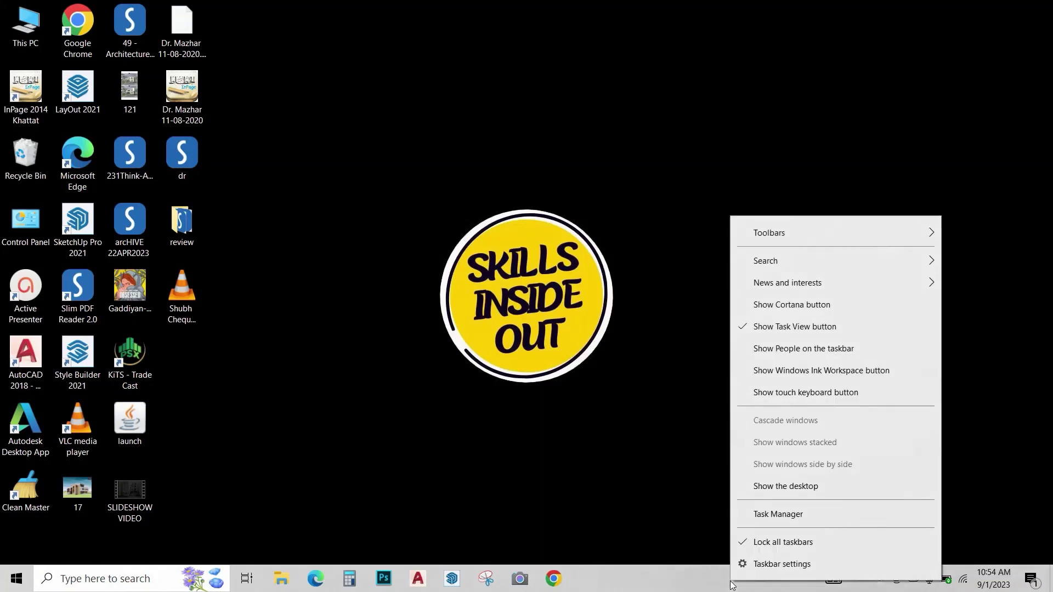
left_click(777, 516)
left_click(514, 107)
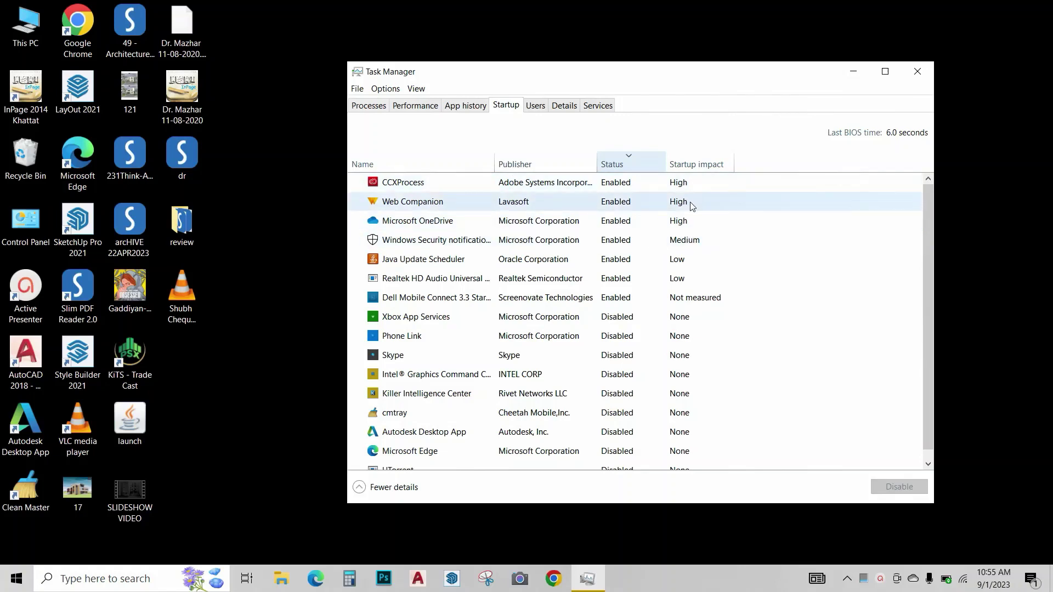
Disable CCXProcess as a startup item and close Task Manager.
left_click(674, 184)
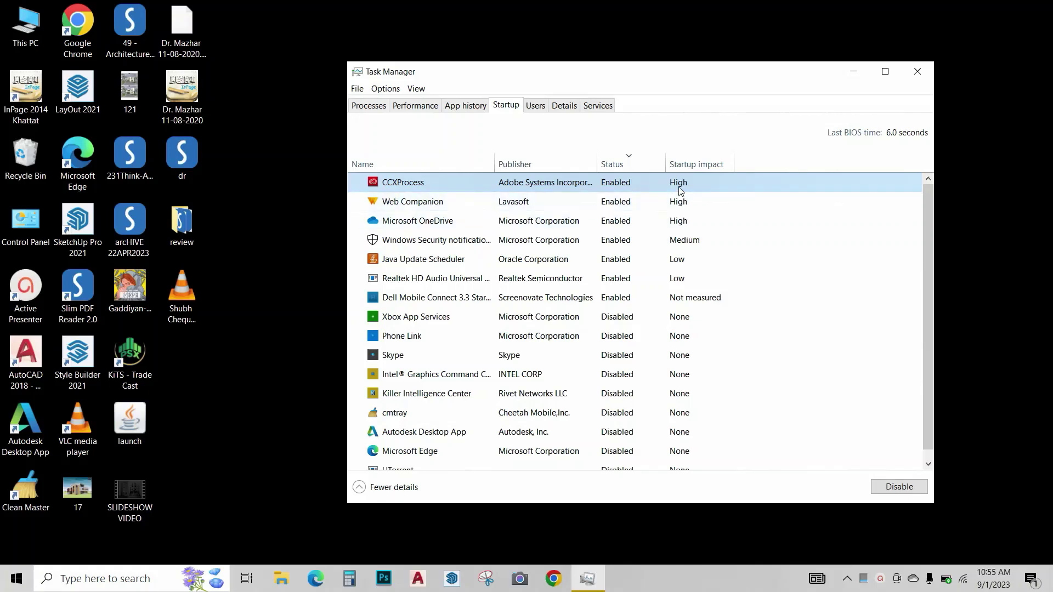
right_click(676, 186)
left_click(709, 206)
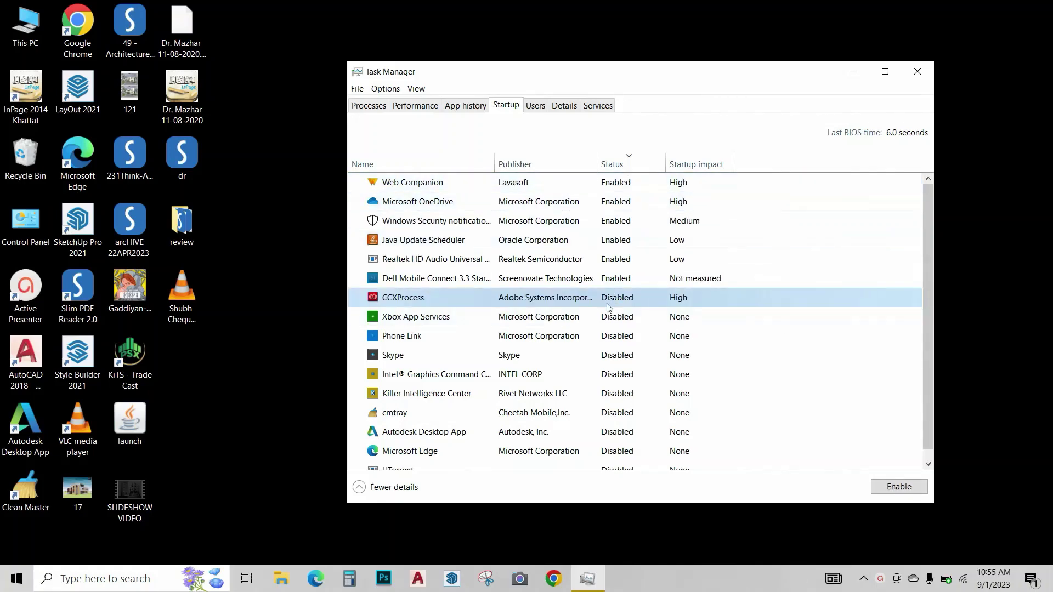
scroll(549, 318, "down", 1)
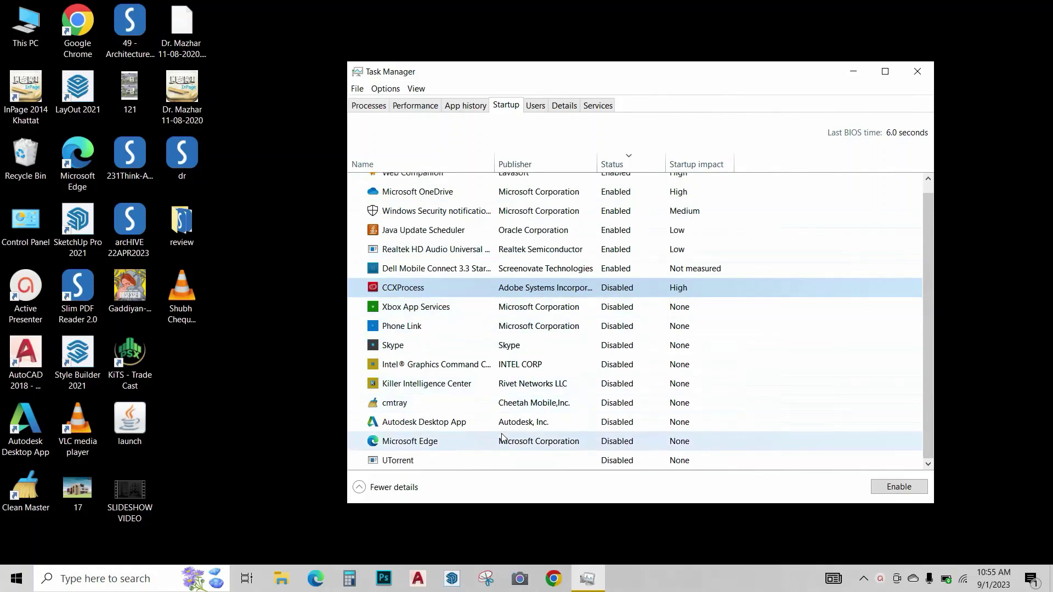
scroll(521, 428, "up", 1)
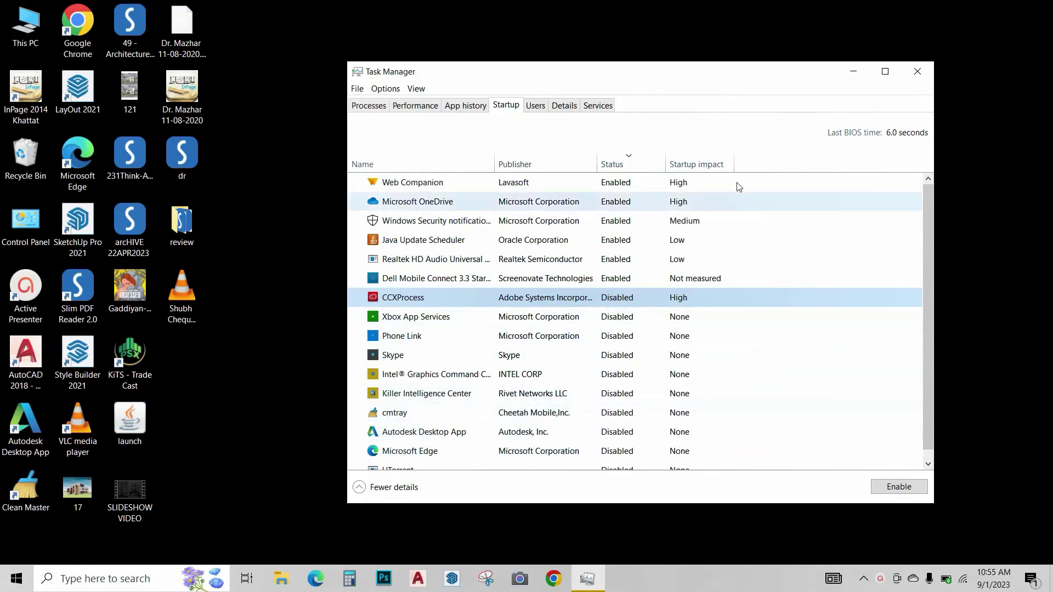
left_click(920, 72)
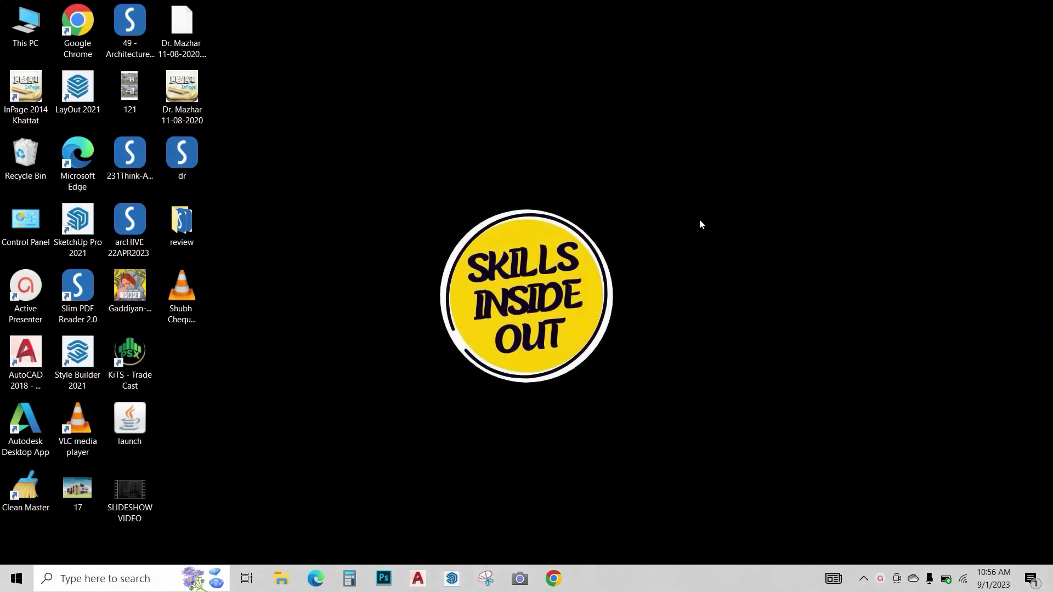
Launch sysdm.cpl from the Run dialog and show System Properties' Advanced tab.
left_click(124, 570)
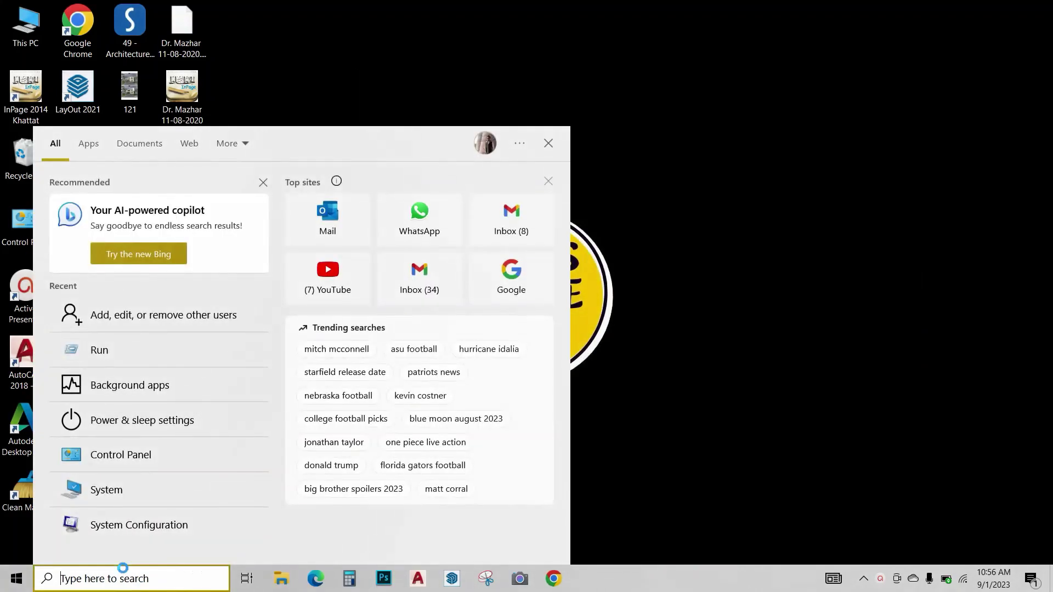
type("run")
key("Return")
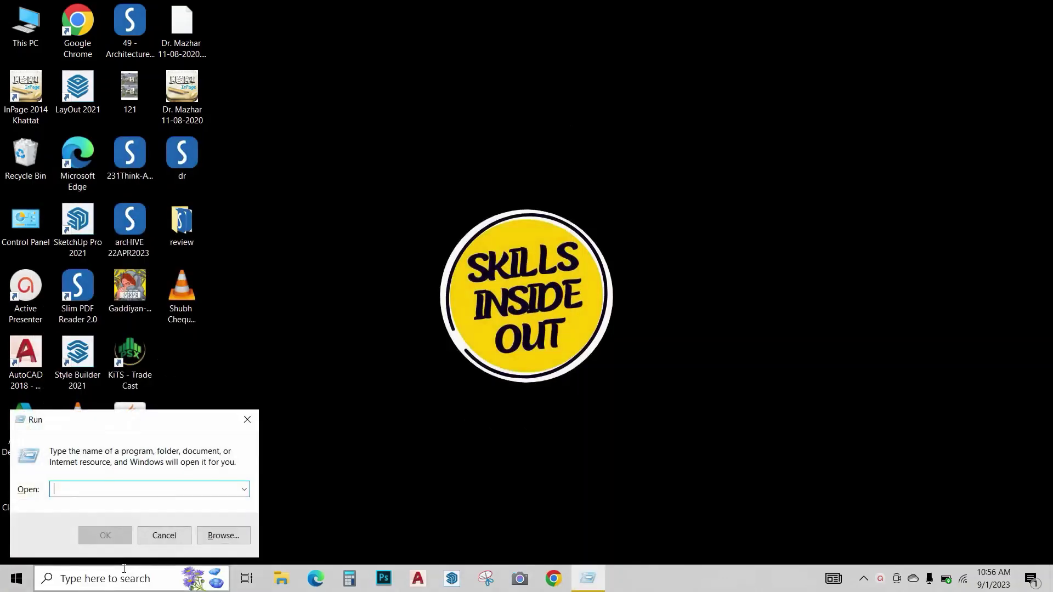
type("sys")
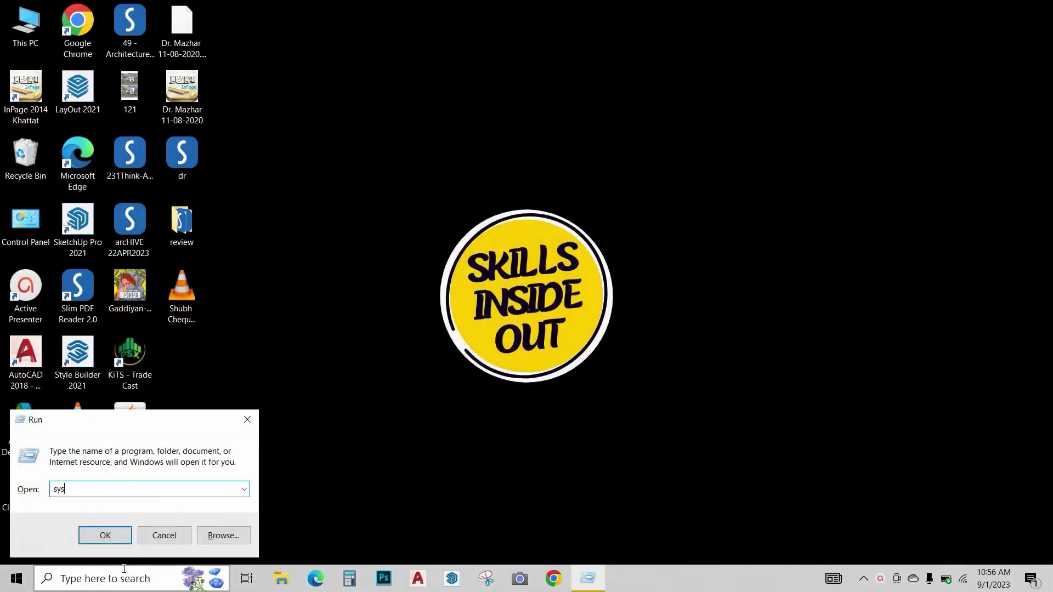
type("dm.cpl")
key("Return")
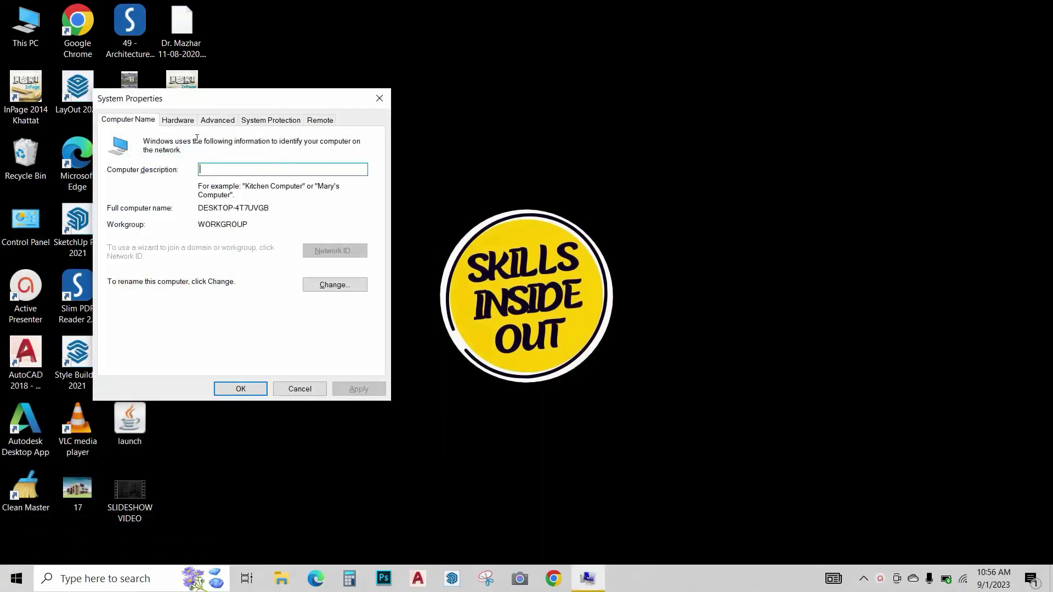
left_click(215, 123)
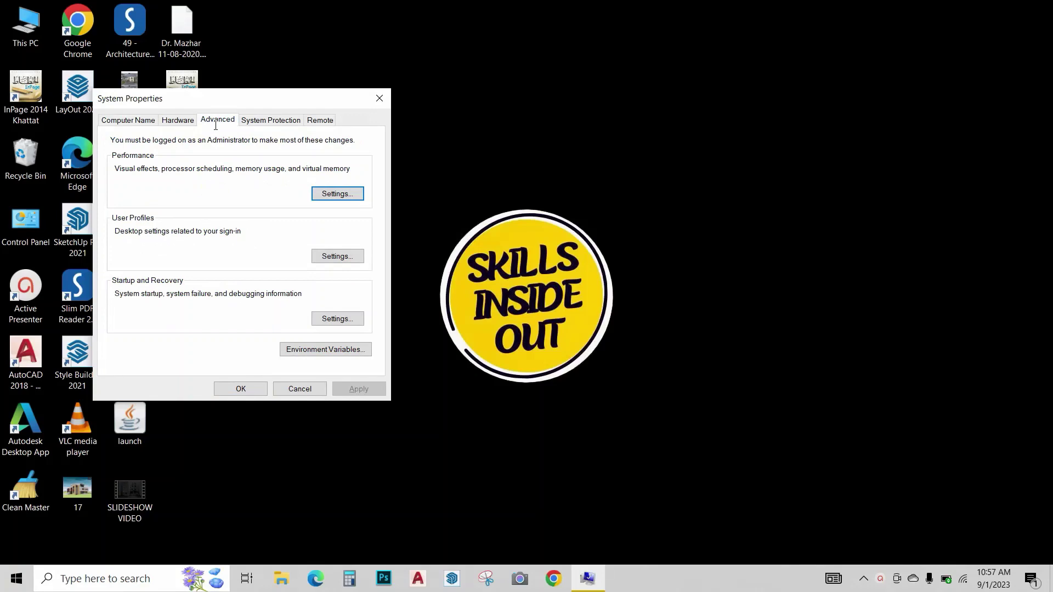
Set visual effects to best performance, keeping only thumbnails and window shadows, then apply and close.
left_click(331, 194)
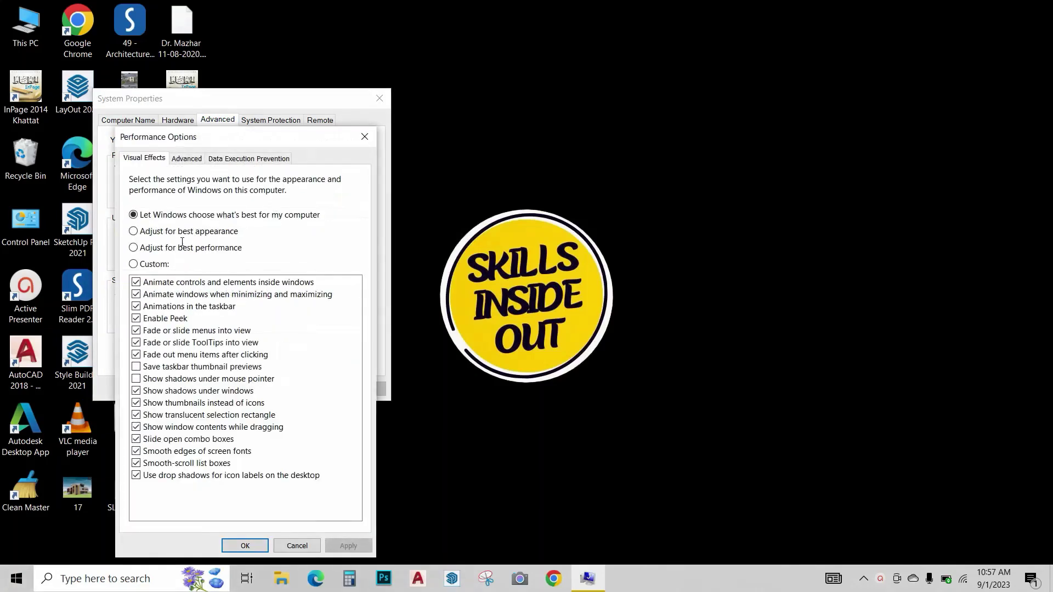
left_click(142, 248)
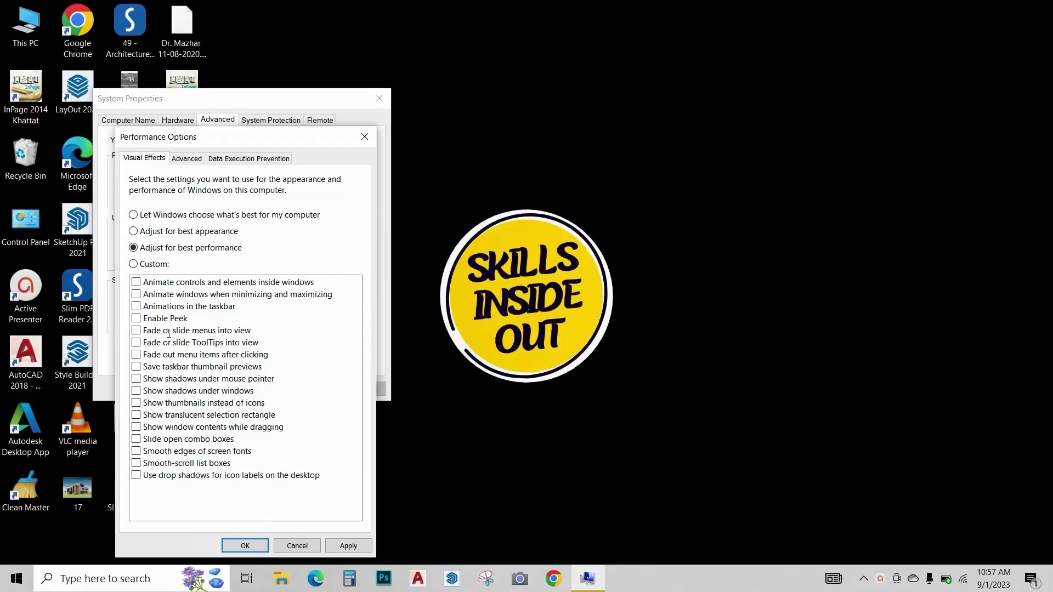
left_click(136, 402)
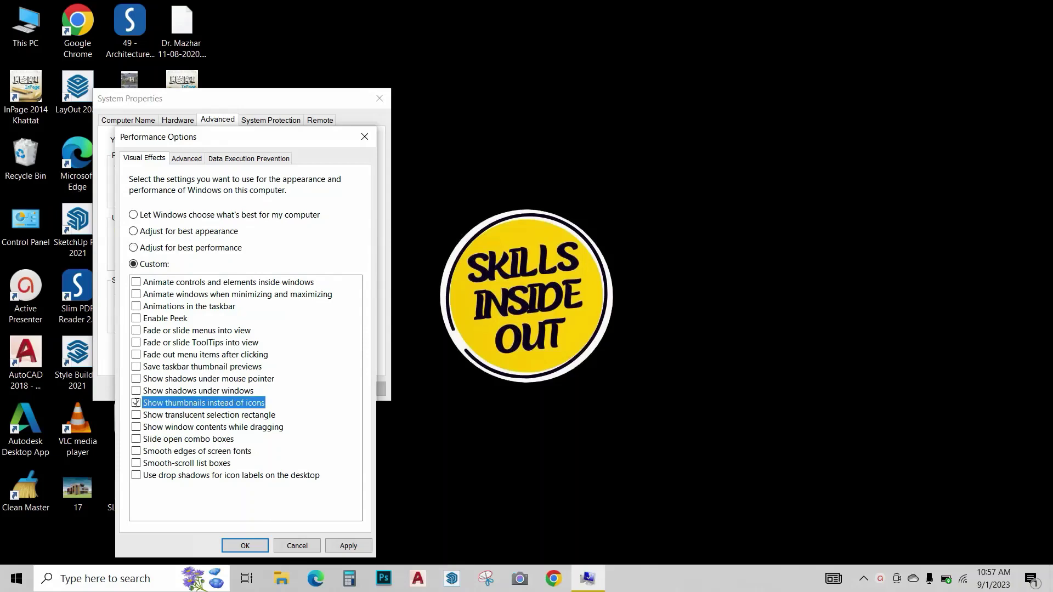
left_click(136, 391)
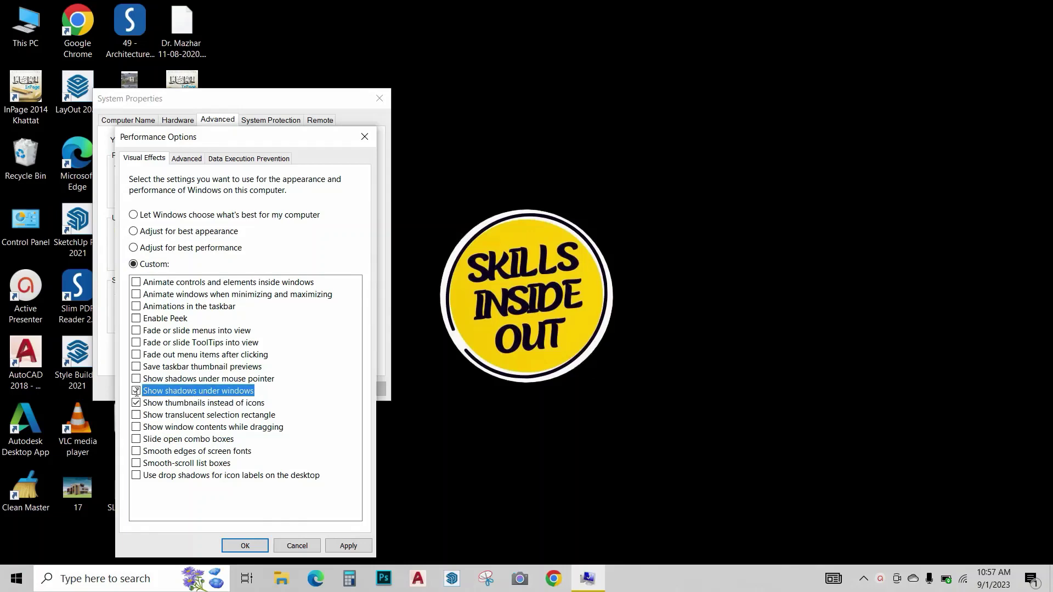
left_click(348, 546)
left_click(245, 546)
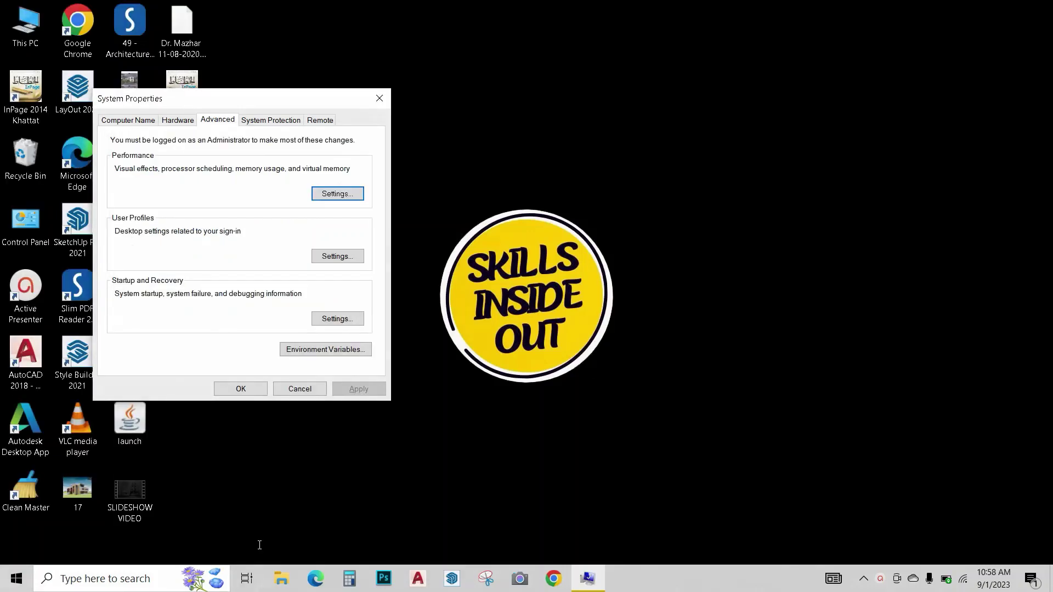
left_click(254, 394)
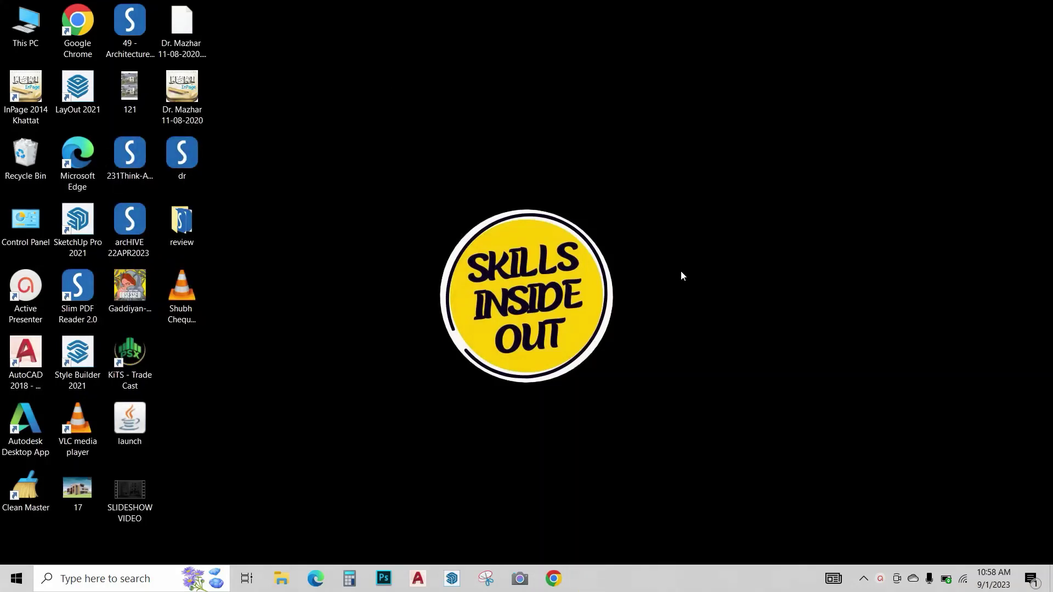
Search 'background apps' and switch 'Let apps run in the background' to Off.
left_click(129, 581)
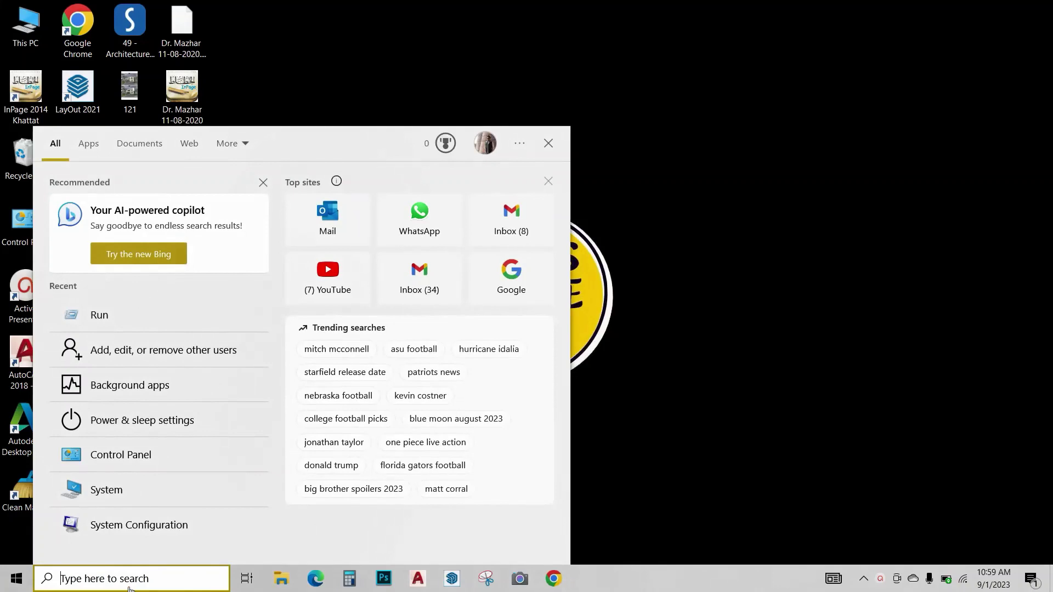
type("backgrou")
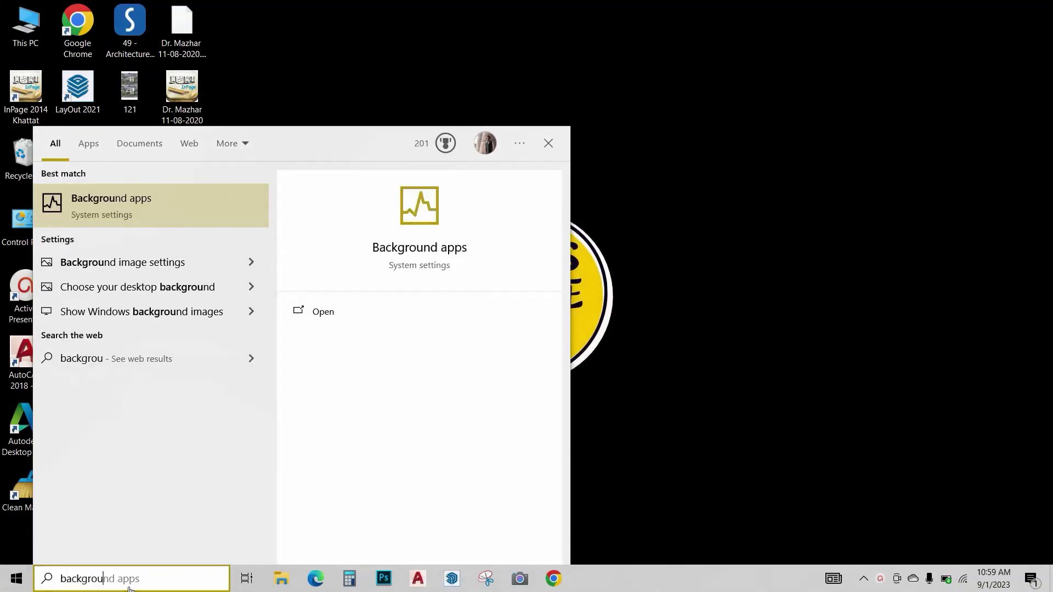
type("nd apps")
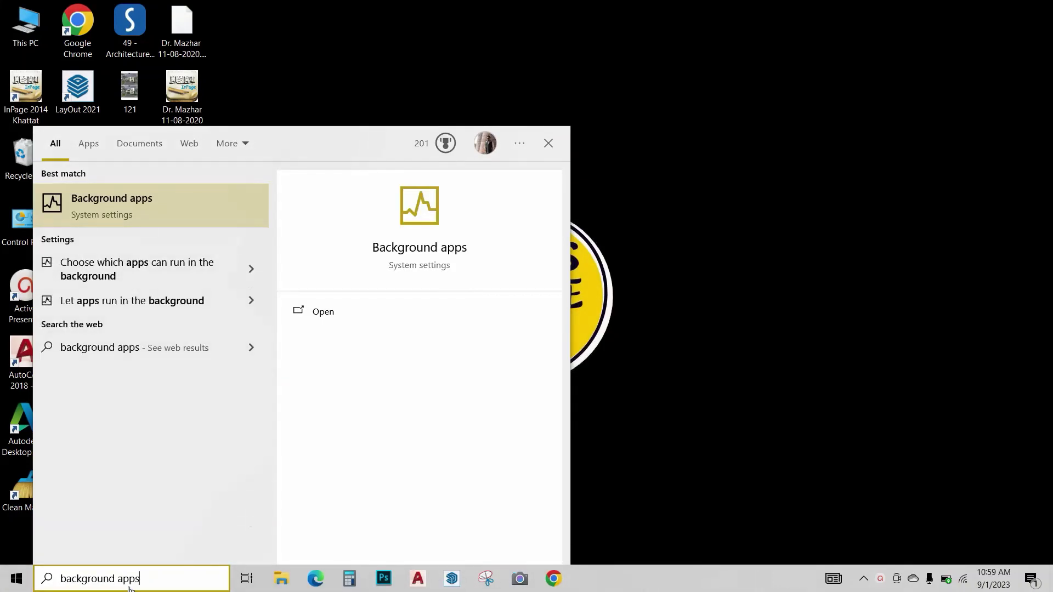
key("Return")
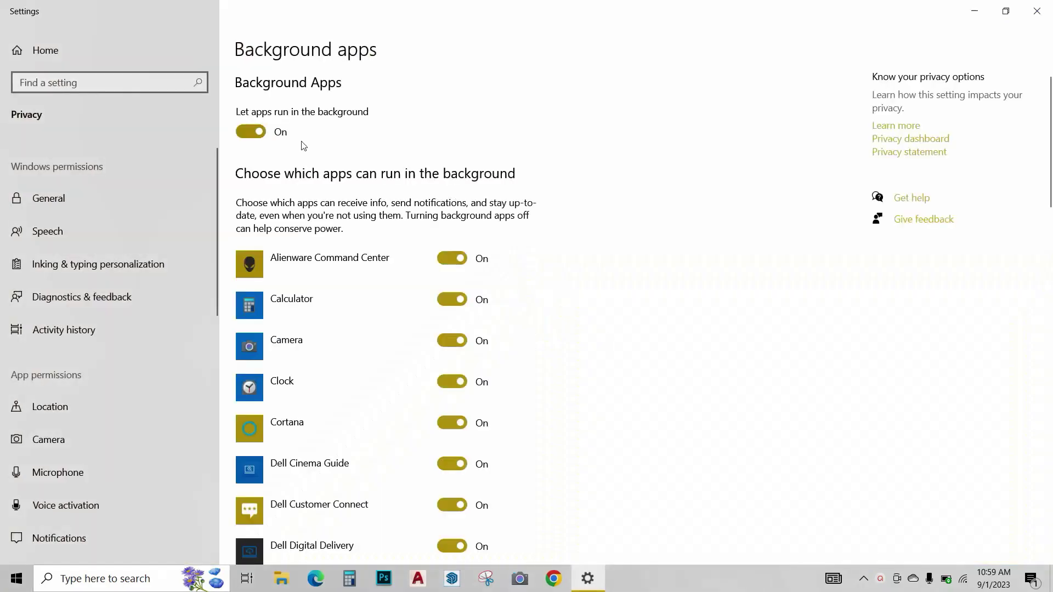
left_click(249, 132)
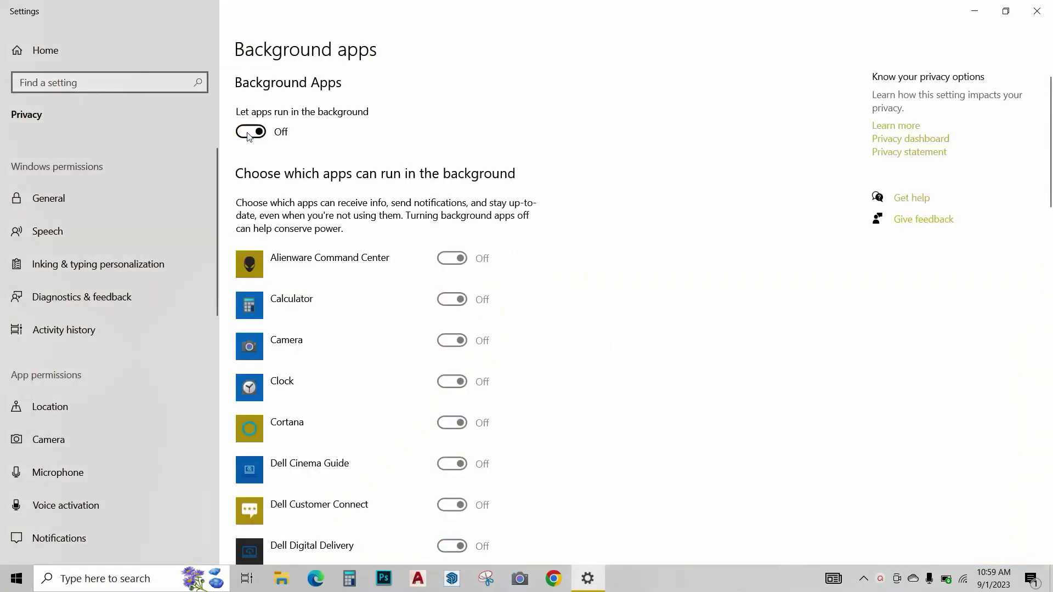
scroll(404, 377, "down", 3)
scroll(405, 380, "down", 5)
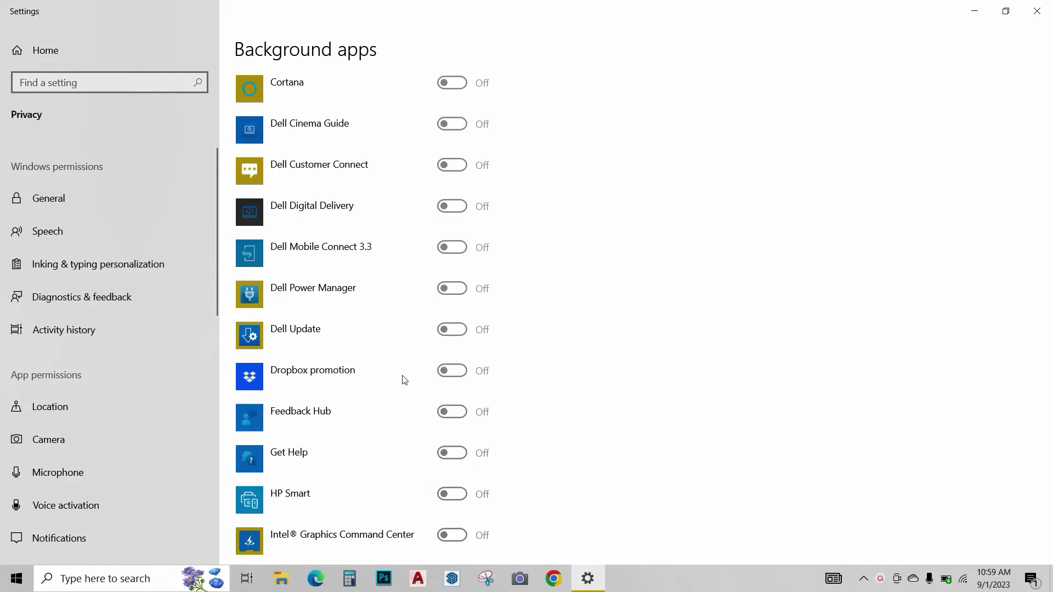
scroll(404, 380, "up", 8)
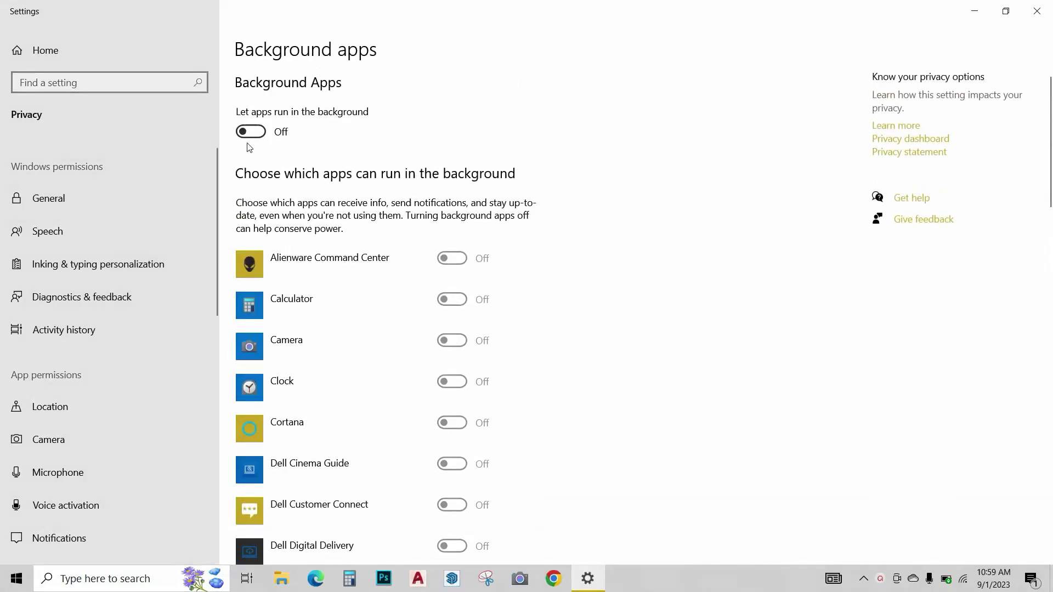
Close Settings and switch Wi-Fi off from the taskbar network flyout, returning to the desktop.
left_click(1037, 11)
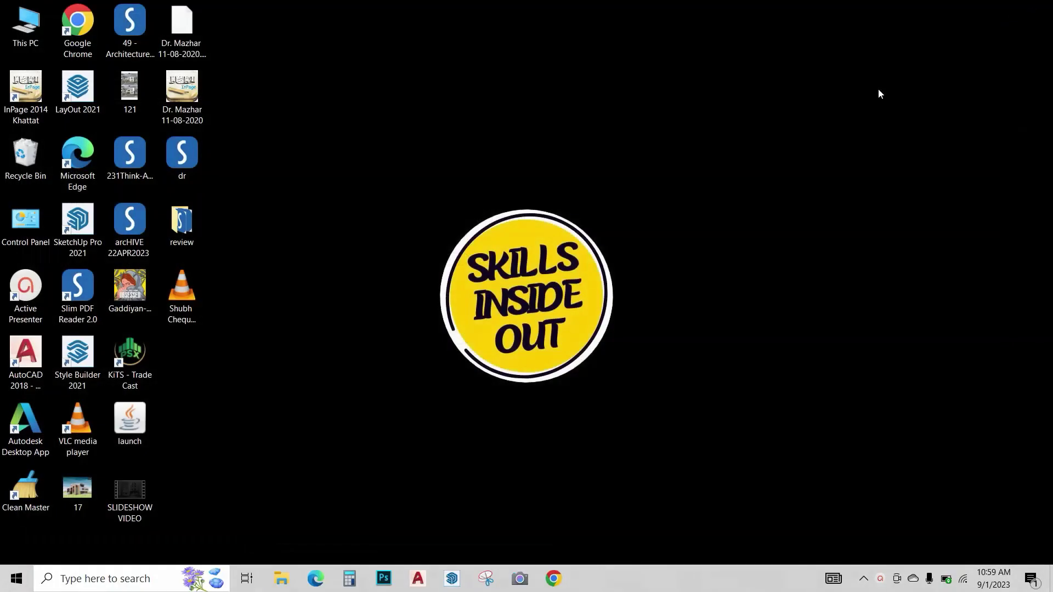
left_click(964, 579)
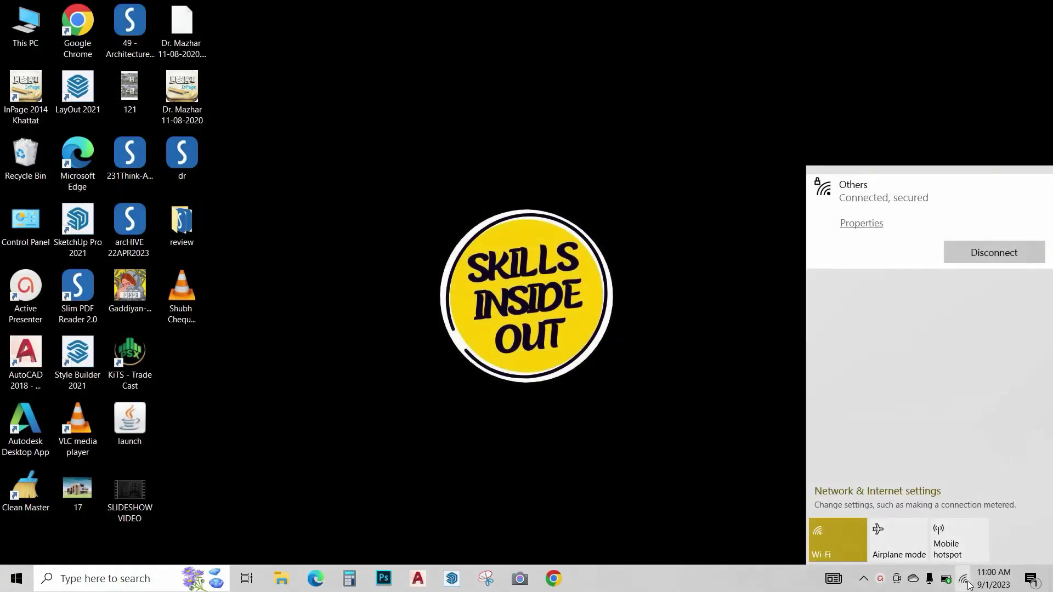
left_click(830, 528)
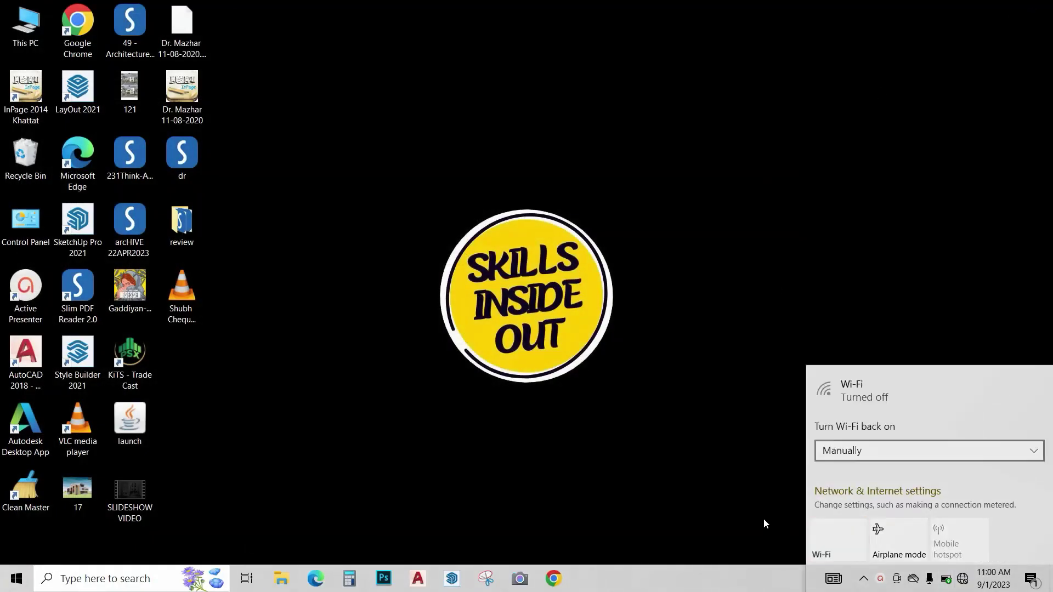
left_click(765, 523)
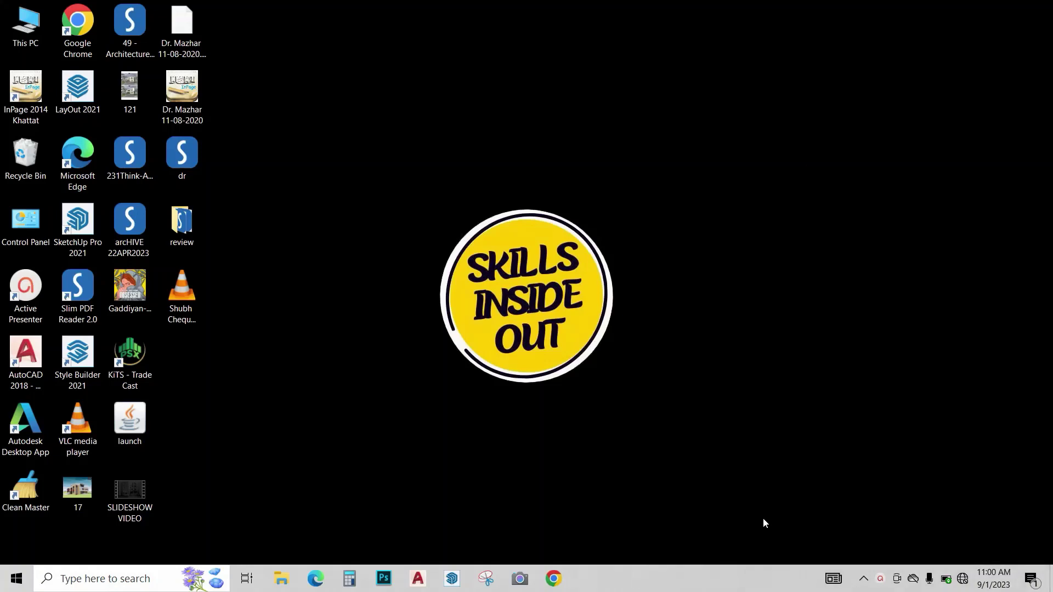